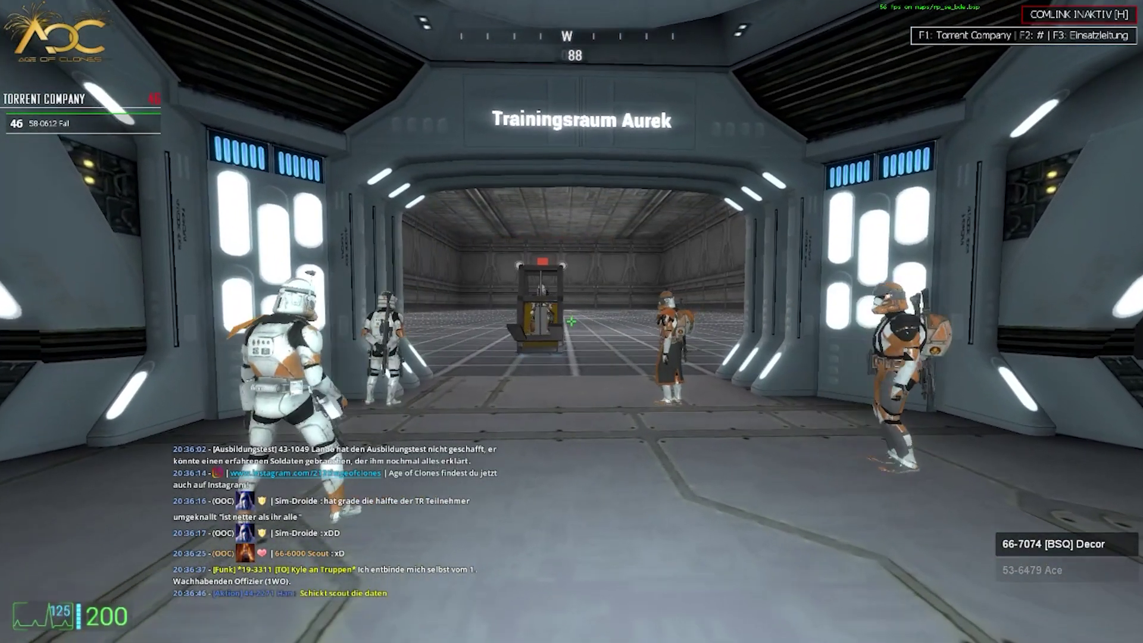
Step: Walk around the forklift outside Trainingsraum Aurek, then trail it and the trooper down the corridor
{"action": "key", "text": "w"}
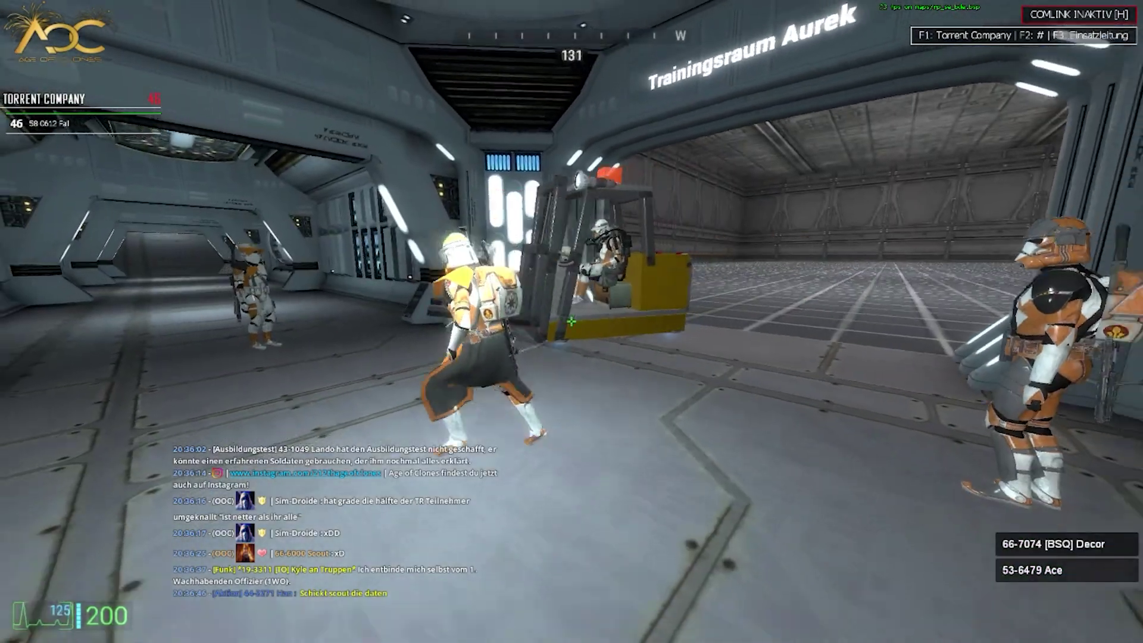
{"action": "key", "text": "w"}
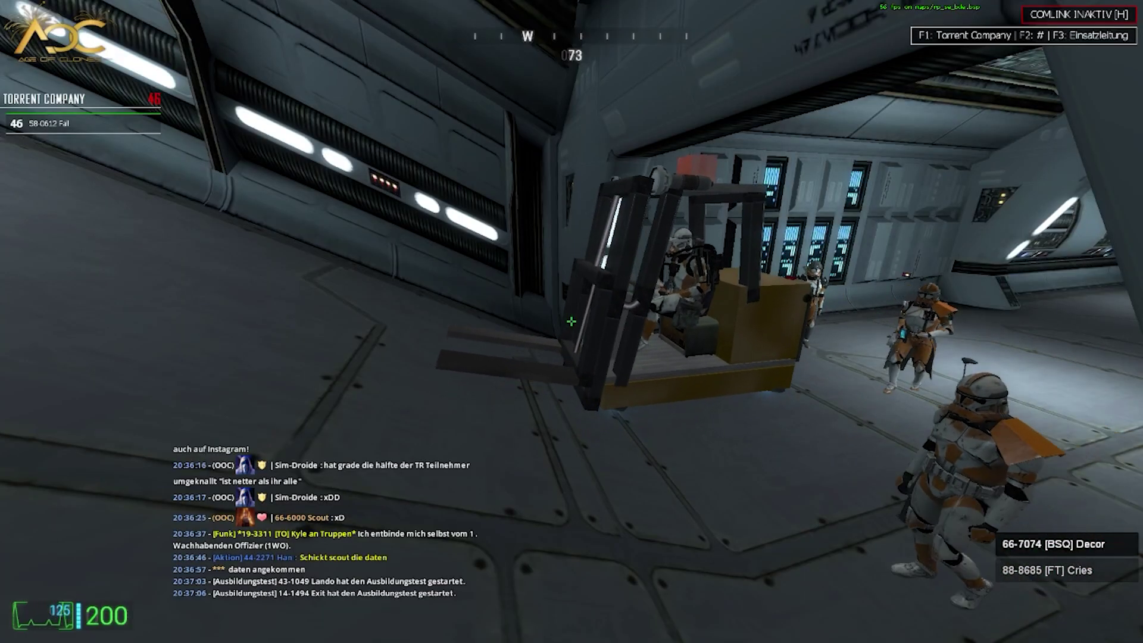
{"action": "key", "text": "w"}
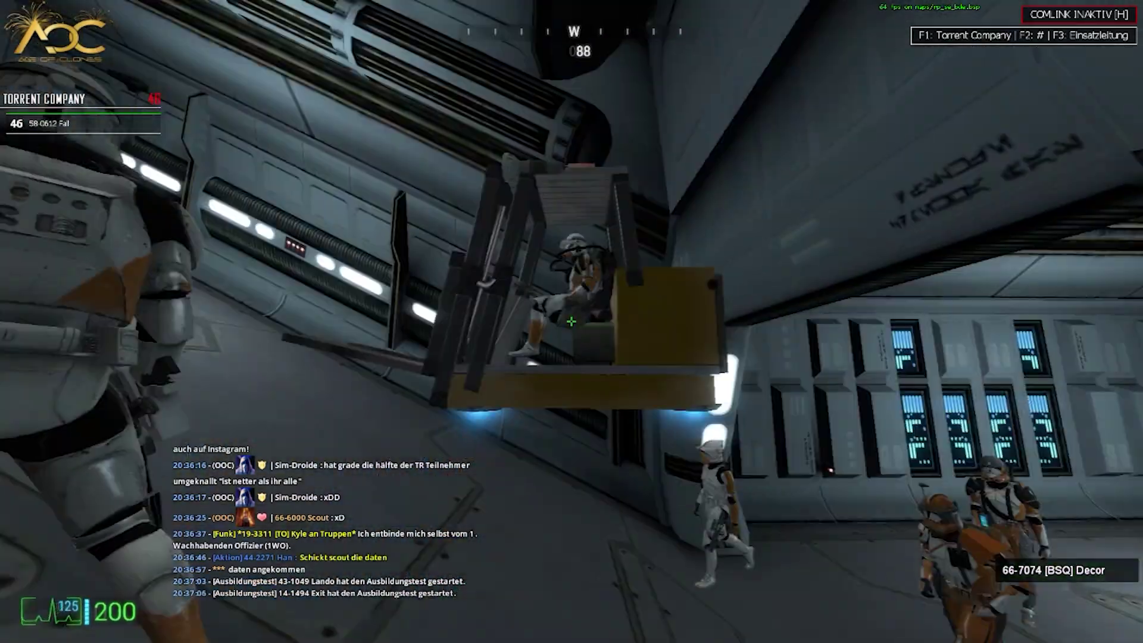
{"action": "key", "text": "w"}
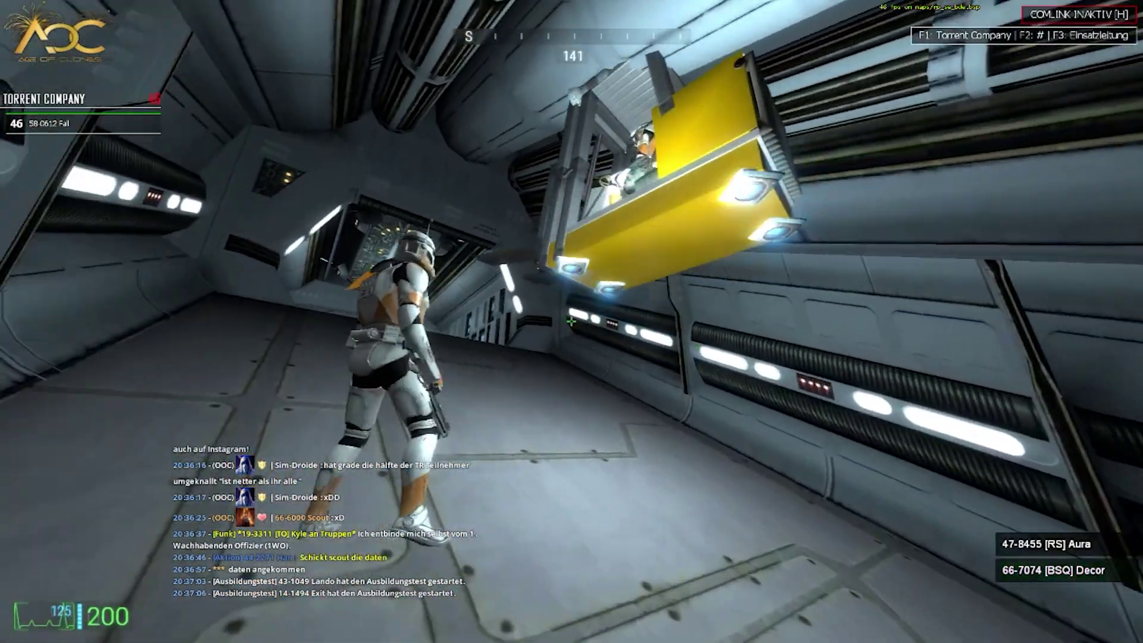
{"action": "key", "text": "w"}
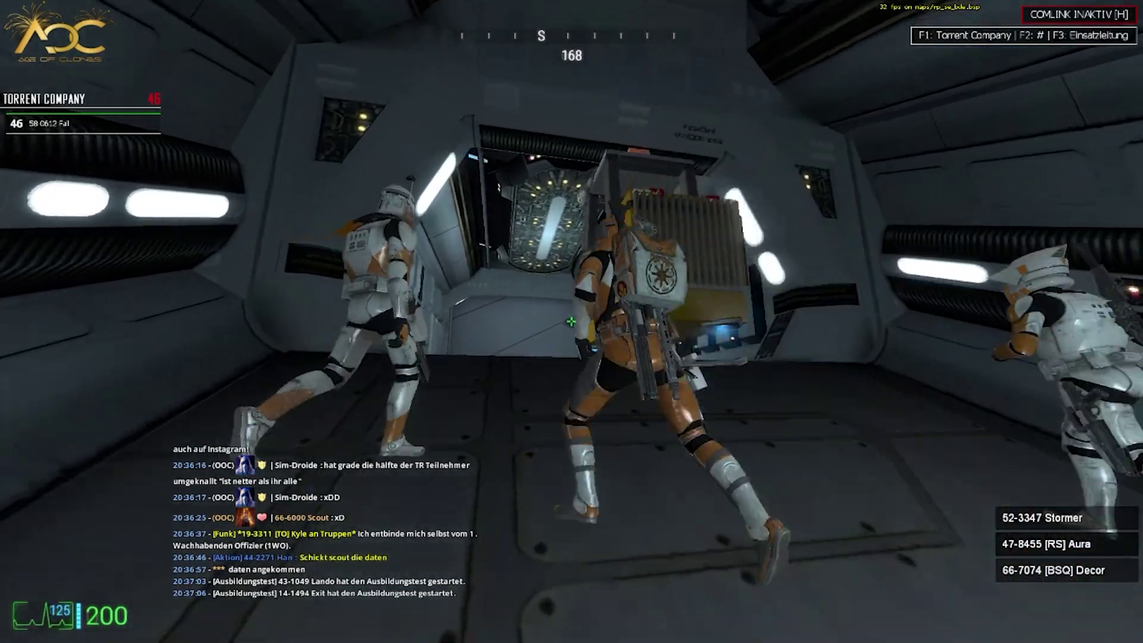
{"action": "key", "text": "w"}
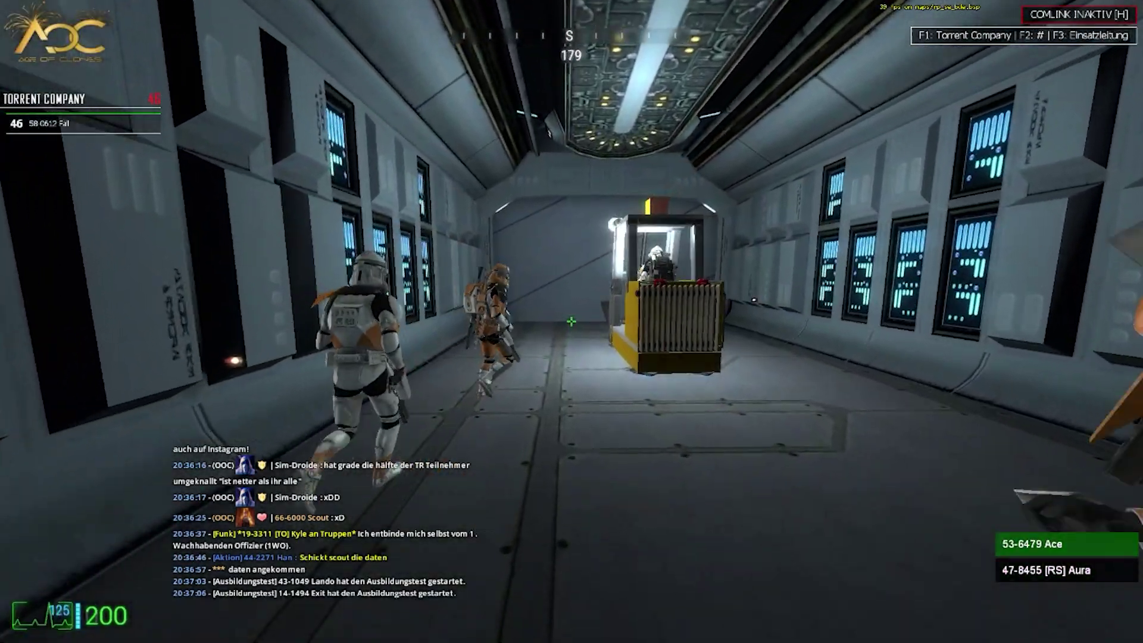